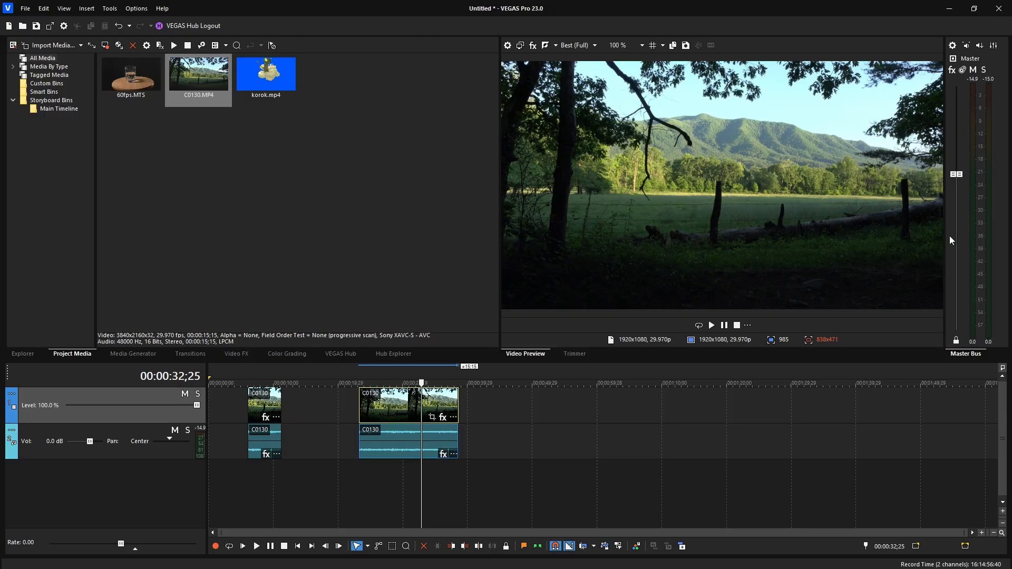
Play a short portion of the second C0130 clip from 00:00:27;07 and pause playback.
left_click(385, 405)
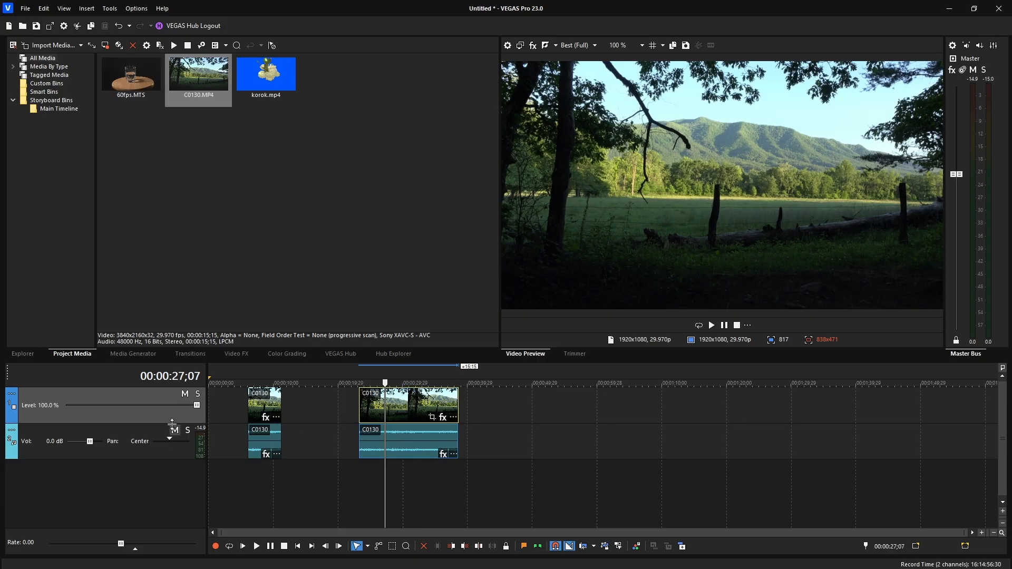
left_click(146, 432)
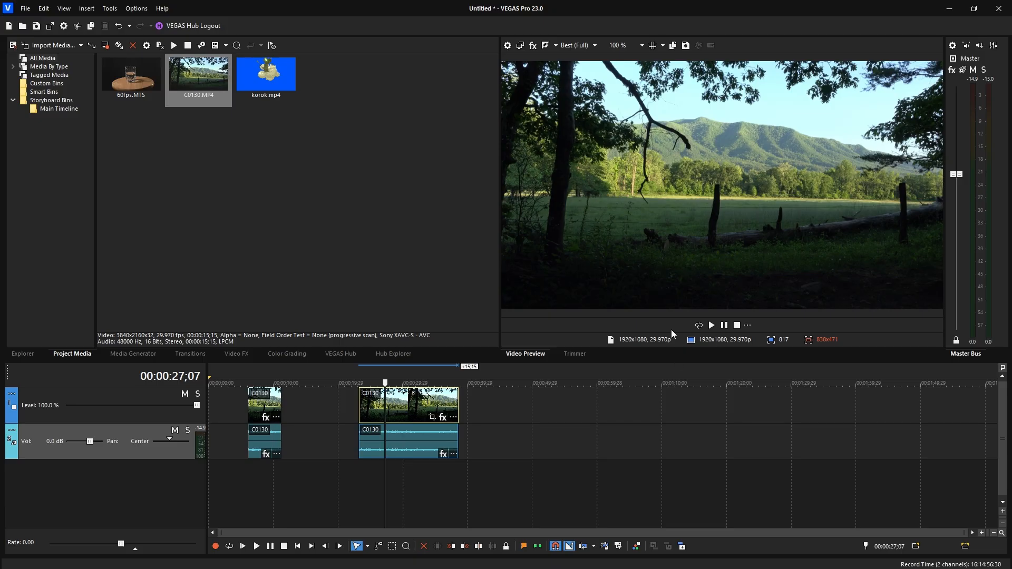
left_click(711, 325)
left_click(725, 325)
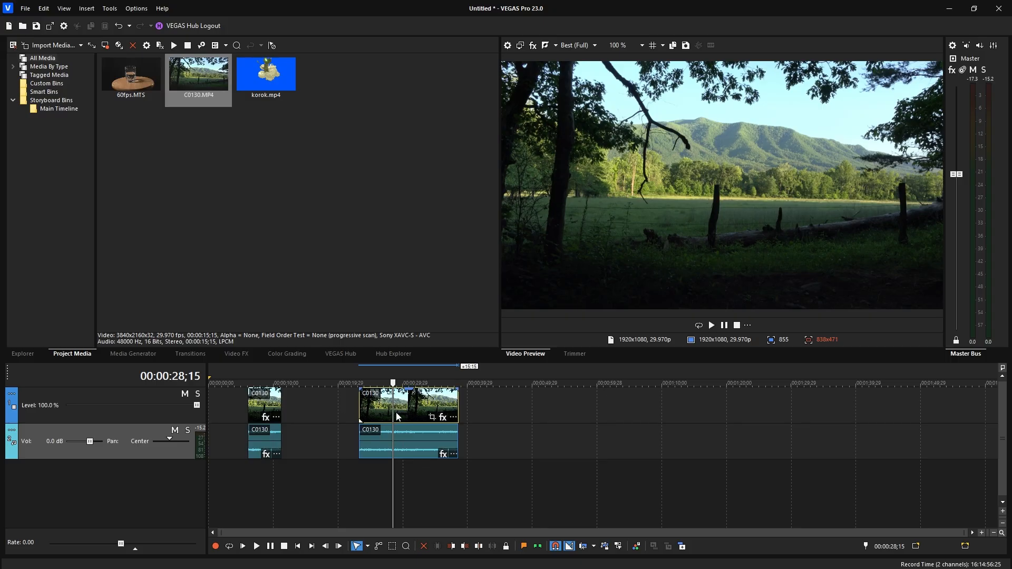
Add 60fps.MTS to the timeline at about 40 seconds and move the preceding C0130 clip flush against its start.
scroll(397, 416, "up", 3)
scroll(377, 416, "down", 1)
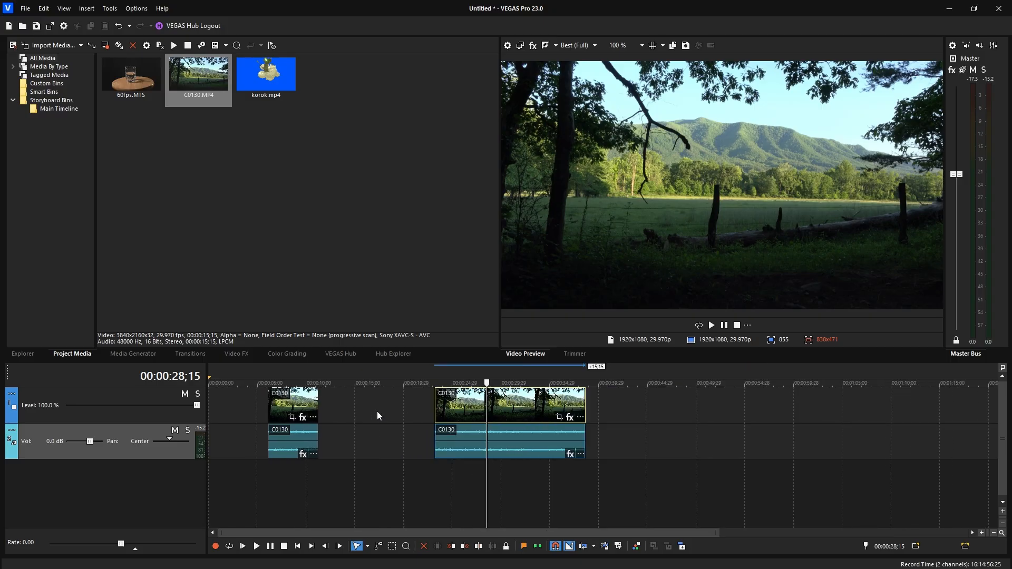
scroll(378, 416, "down", 1)
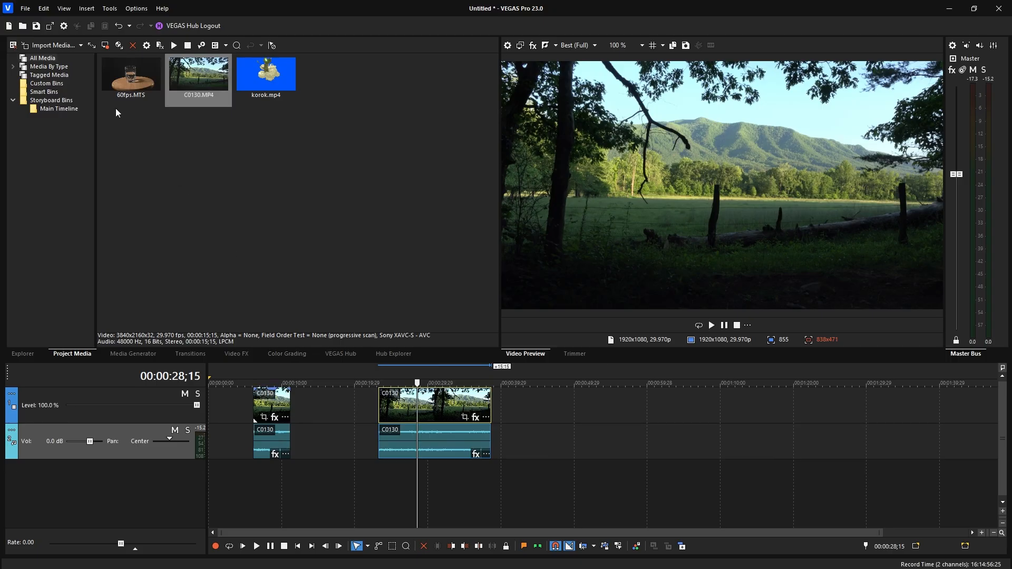
left_click_drag(125, 97, 507, 406)
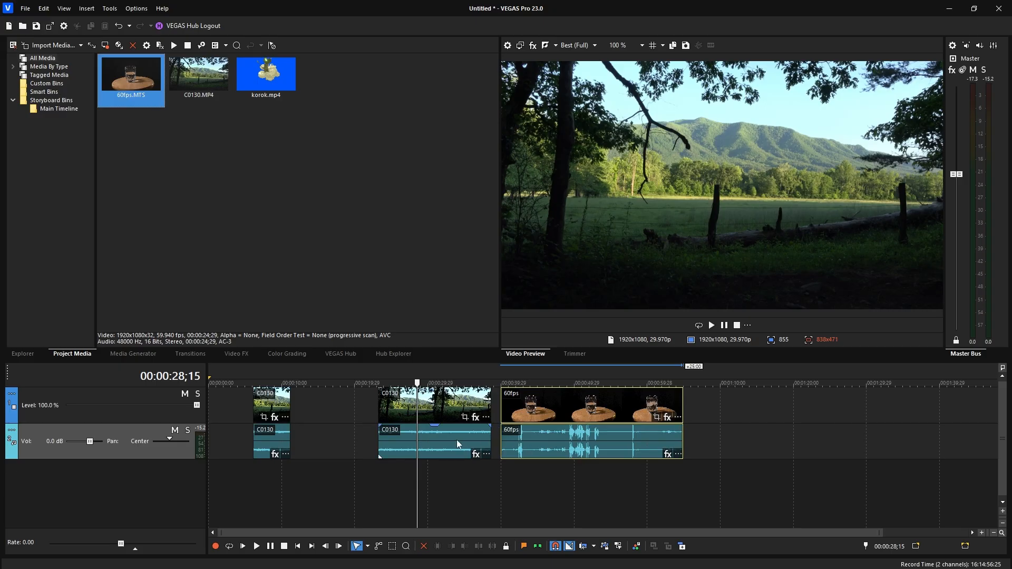
left_click_drag(437, 408, 407, 408)
left_click(407, 408)
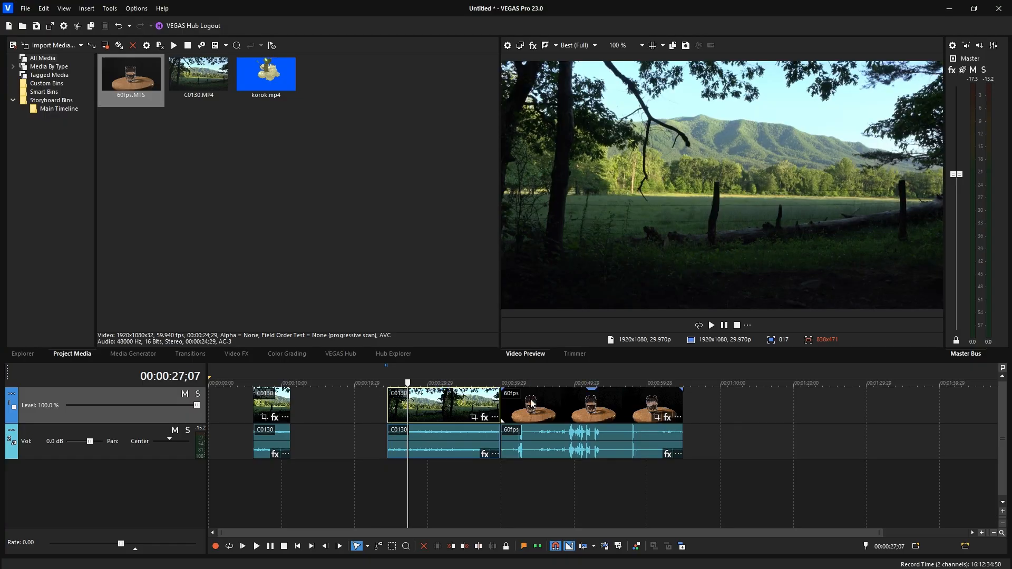
Scrub the playhead through the C0130 clip and into the 60fps clip to preview how they follow each other.
scroll(542, 409, "up", 2)
left_click(502, 407)
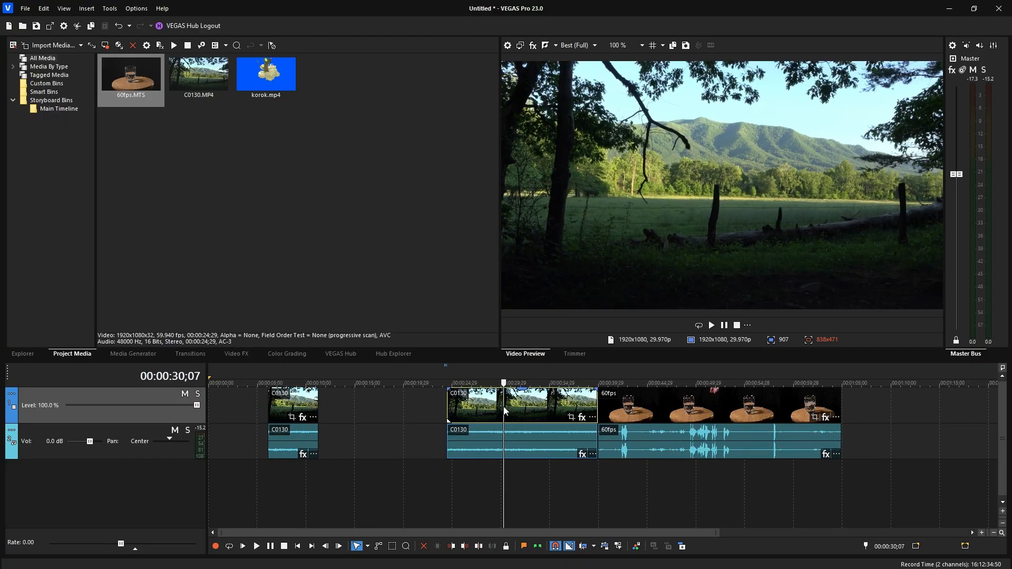
left_click(537, 409)
left_click(562, 407)
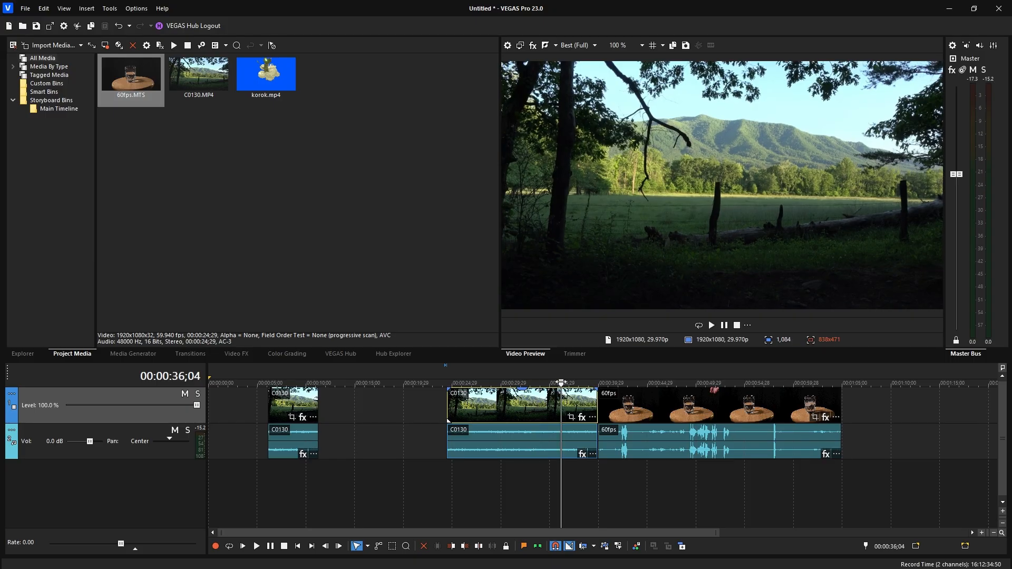
left_click_drag(562, 383, 526, 383)
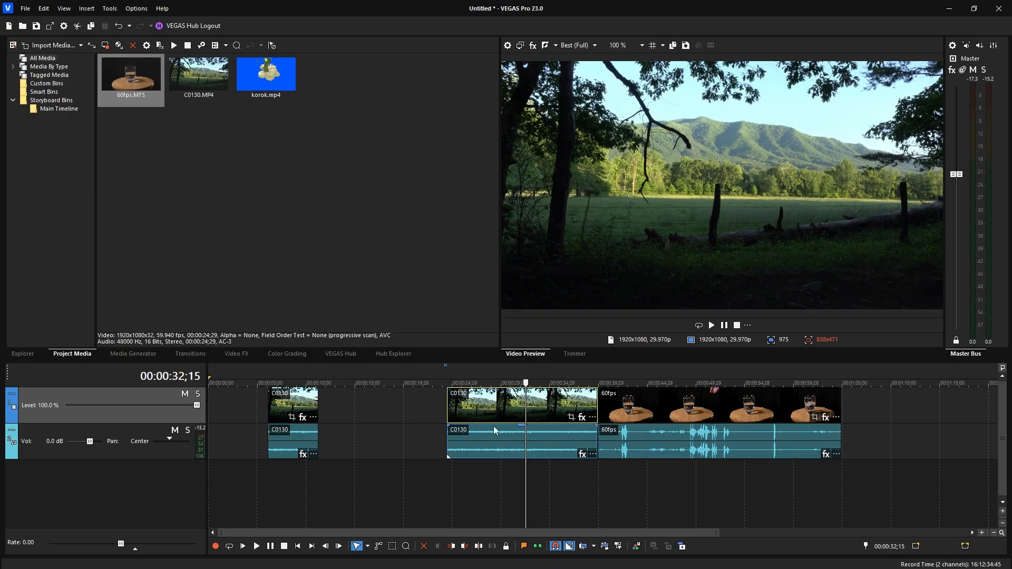
left_click_drag(526, 382, 733, 401)
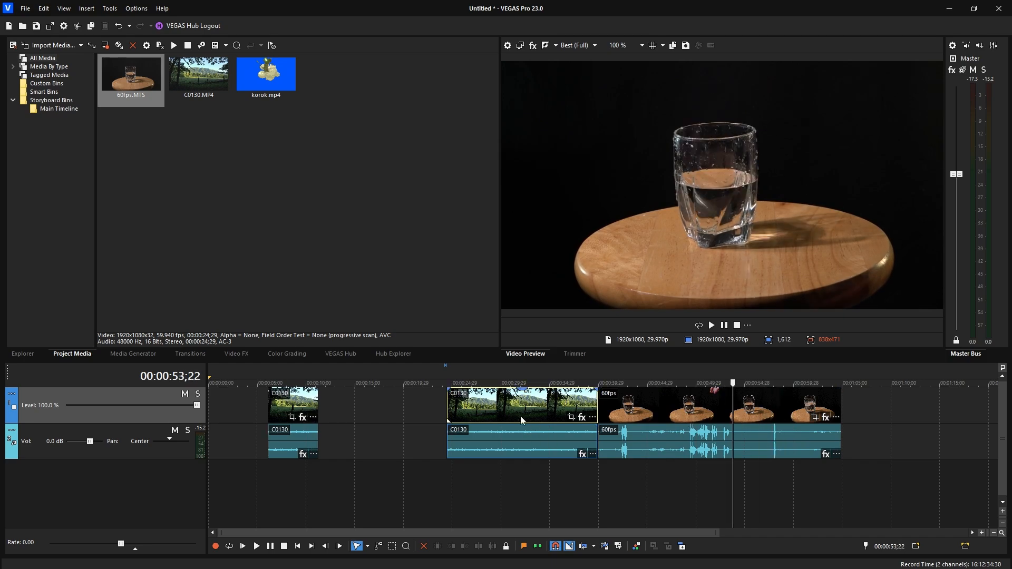
Reorder the adjoining clips so 60fps starts at about 19 seconds and C0130 follows directly at its end.
left_click(508, 410)
left_click_drag(550, 411, 624, 404)
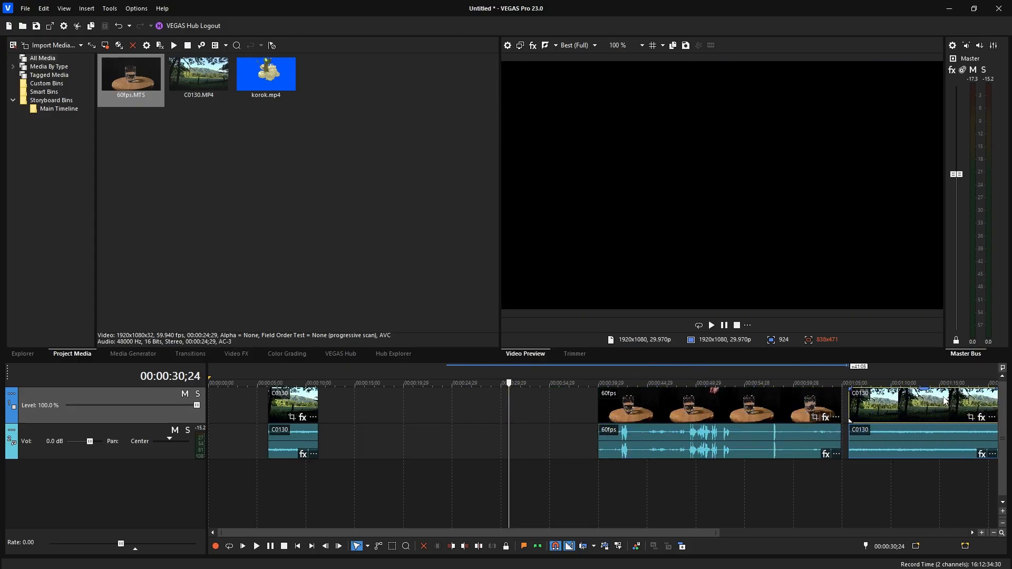
left_click_drag(887, 404, 679, 411)
mouse_move(542, 410)
left_mouse_down()
mouse_move(528, 411)
mouse_move(539, 404)
left_mouse_up()
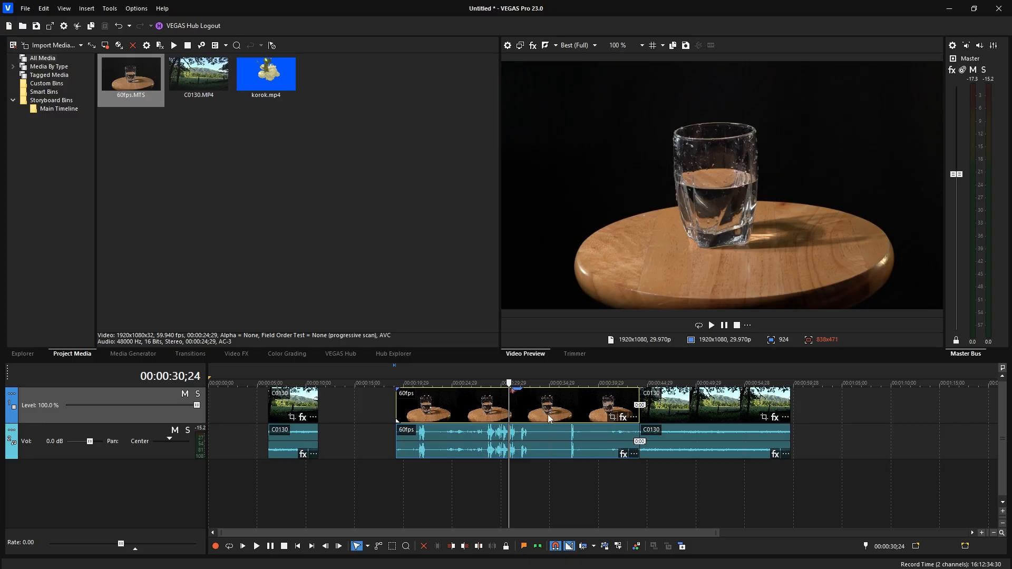
Insert a video track above the existing one and move the second C0130 clip's video onto it.
left_click(371, 418)
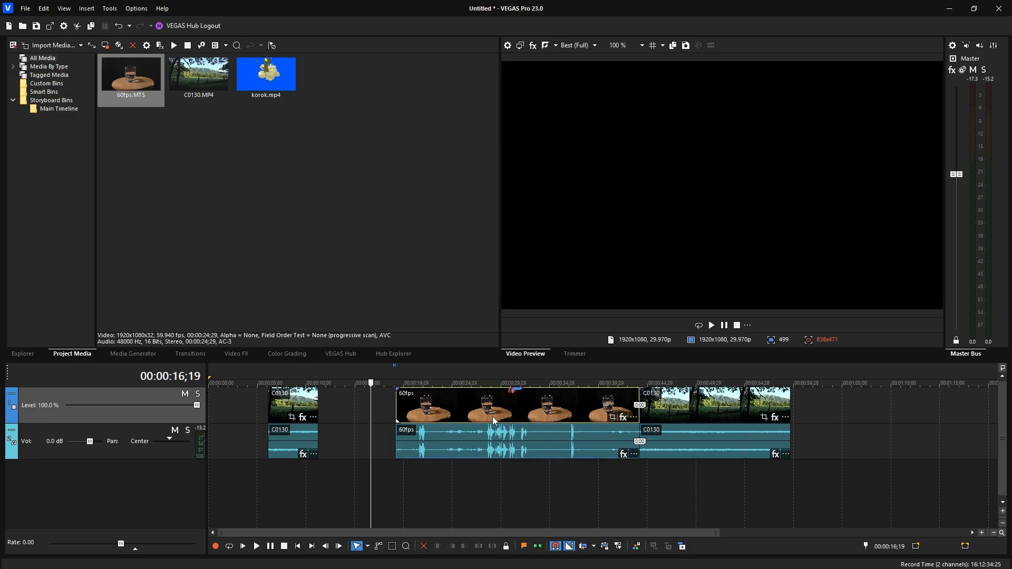
left_click(495, 420)
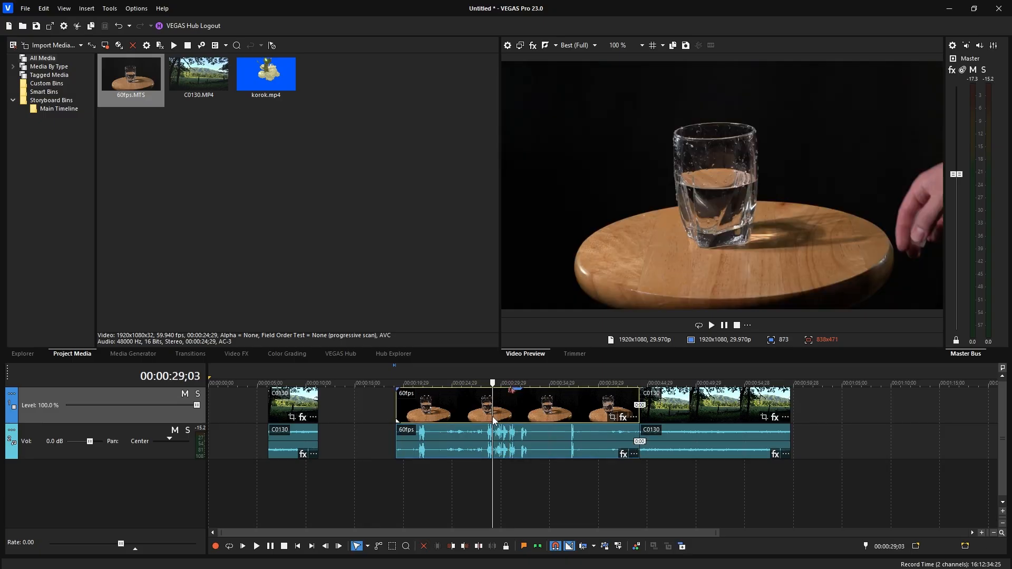
right_click(353, 415)
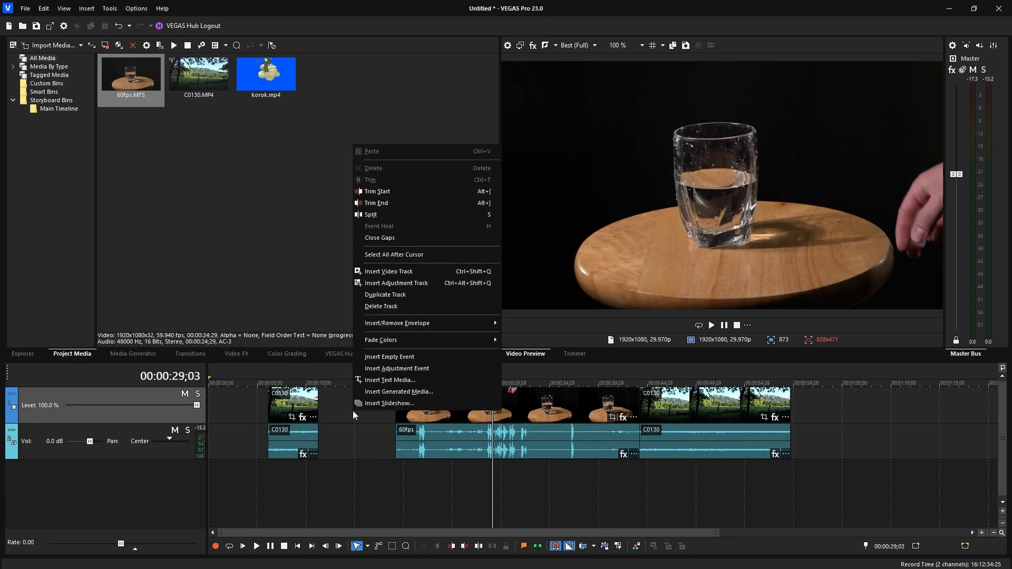
left_click(399, 271)
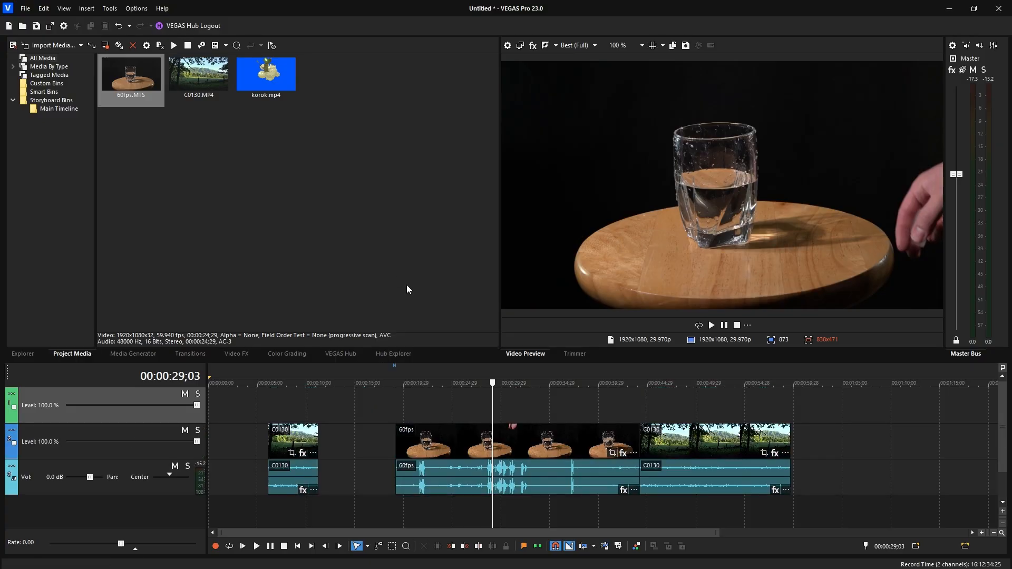
left_click(688, 447)
left_click_drag(688, 447, 712, 399)
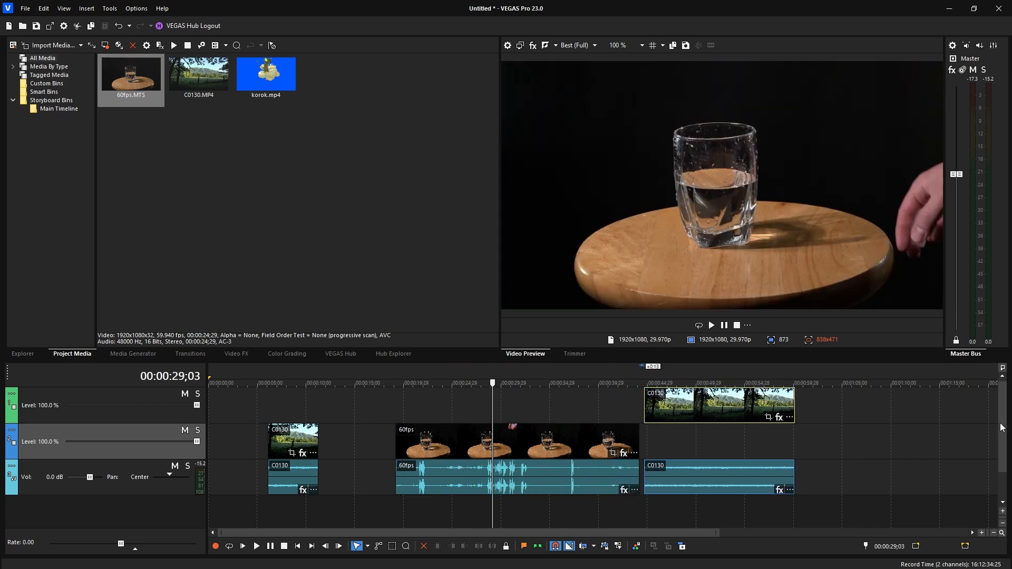
Insert an audio track and move the C0130 clip's audio onto it, shifting the clip to about 23 seconds so it overlaps 60fps.
left_click_drag(1002, 437, 1003, 456)
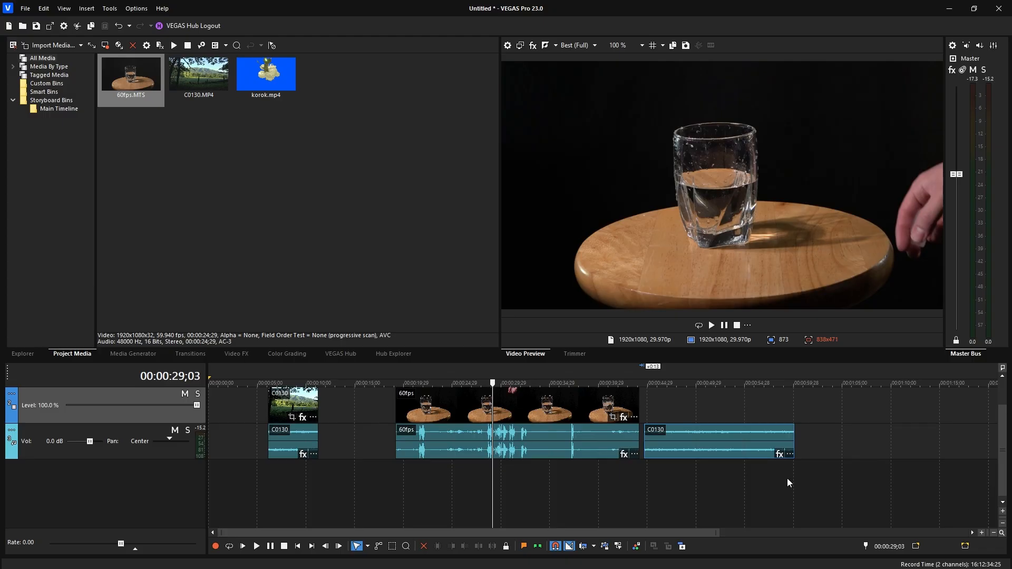
right_click(447, 487)
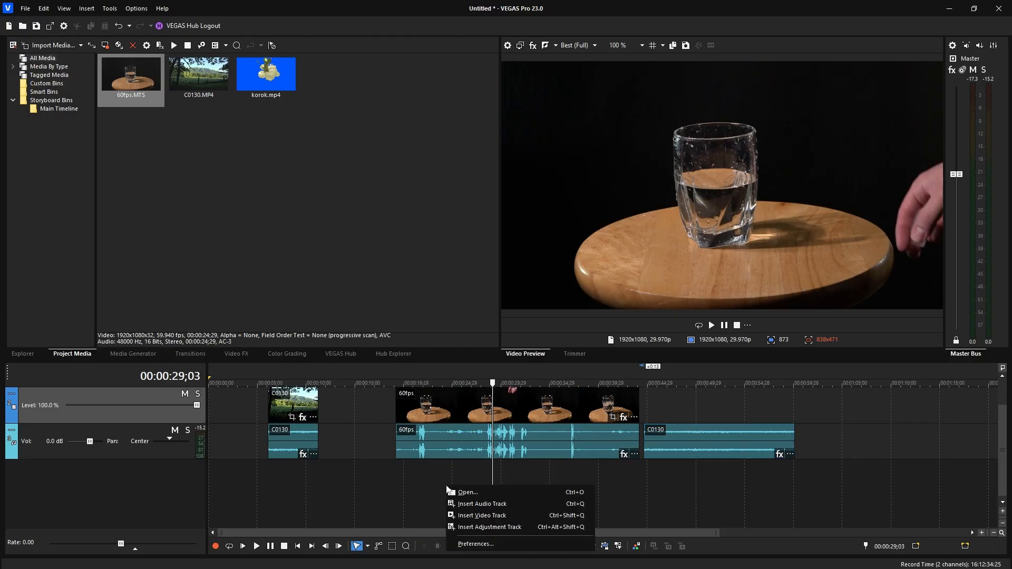
left_click(379, 441)
right_click(379, 442)
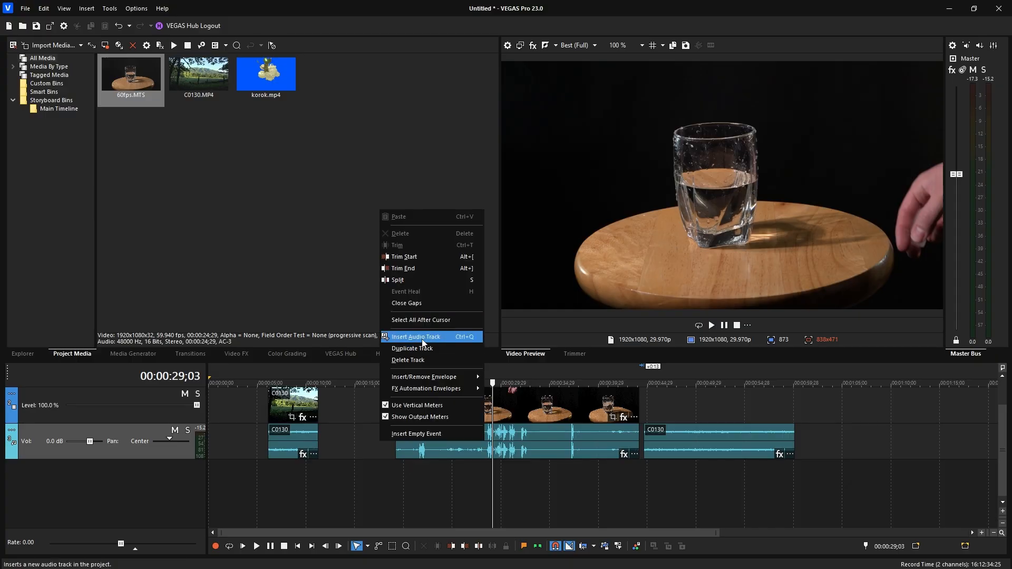
left_click(421, 340)
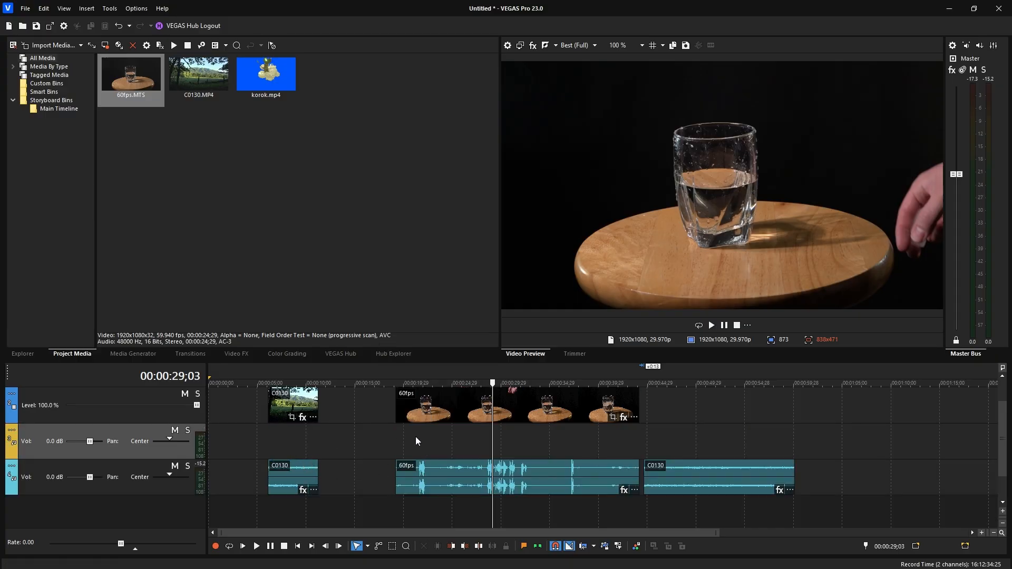
left_click_drag(687, 480, 484, 454)
scroll(1002, 437, "up", 1)
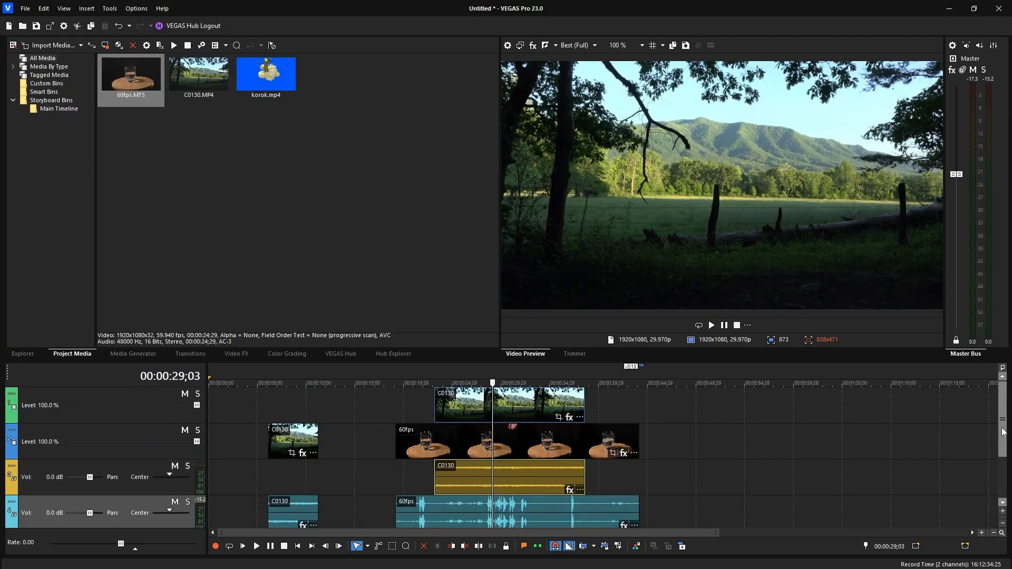
Preview the overlapping clips by playing from about 36 seconds to just past the end of the upper C0130 clip.
left_click(476, 408)
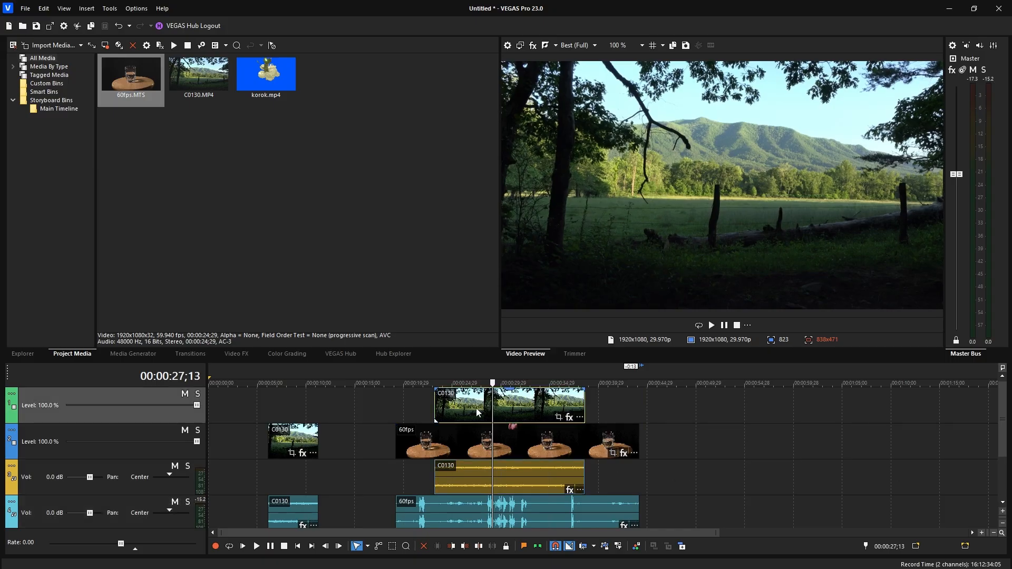
left_click(493, 398)
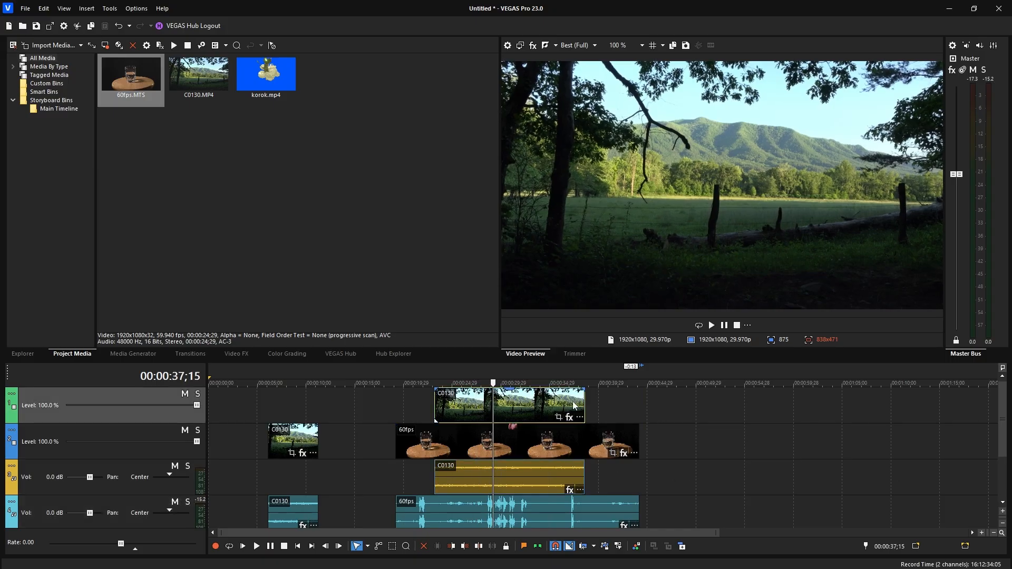
left_click(575, 407)
left_click(560, 407)
key("space")
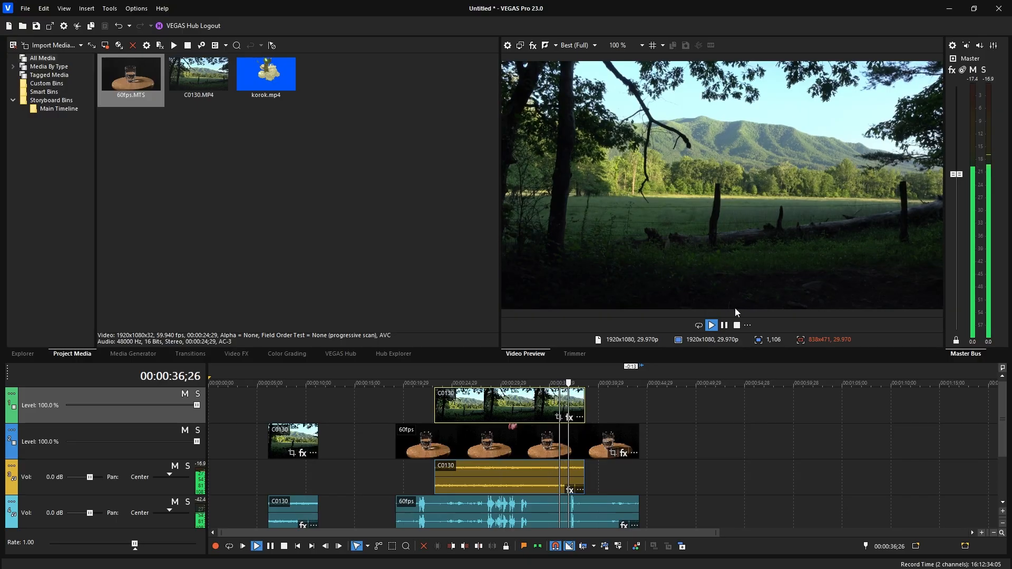
left_click(725, 326)
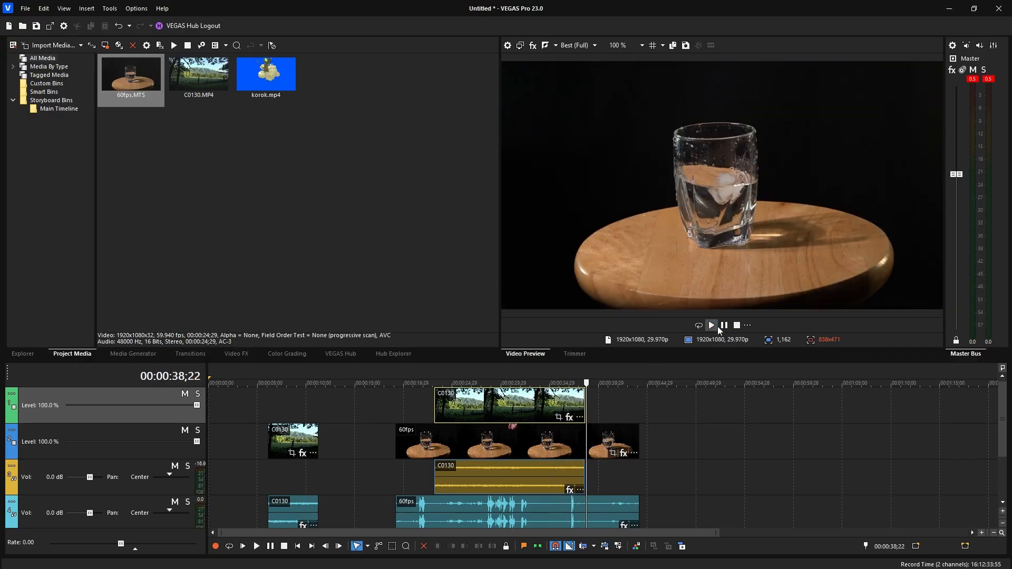
Examine the overlapping audio and video of the upper C0130 clip at several playhead positions.
left_click(576, 508)
scroll(591, 508, "up", 3)
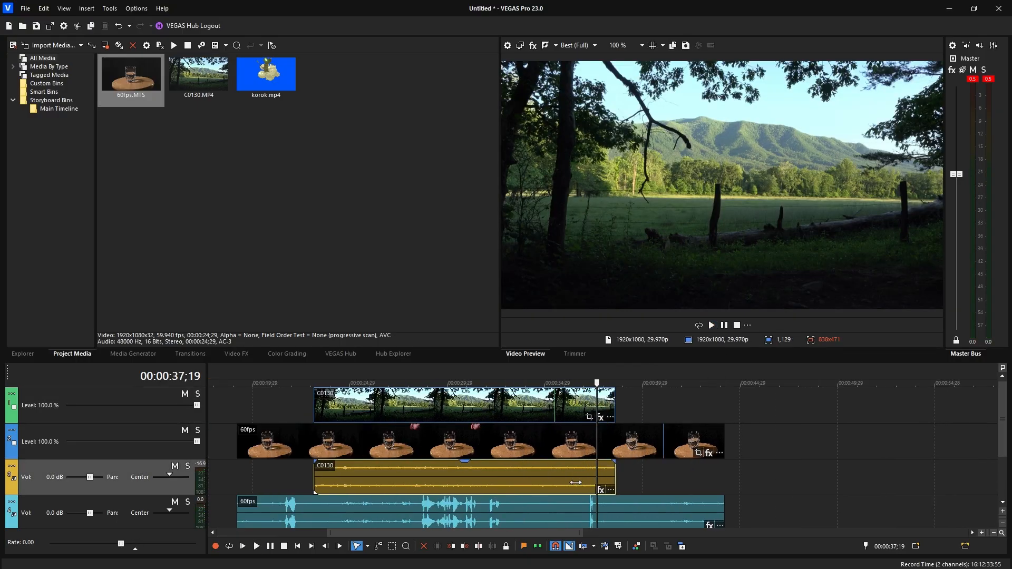
left_click(549, 488)
scroll(548, 488, "down", 4)
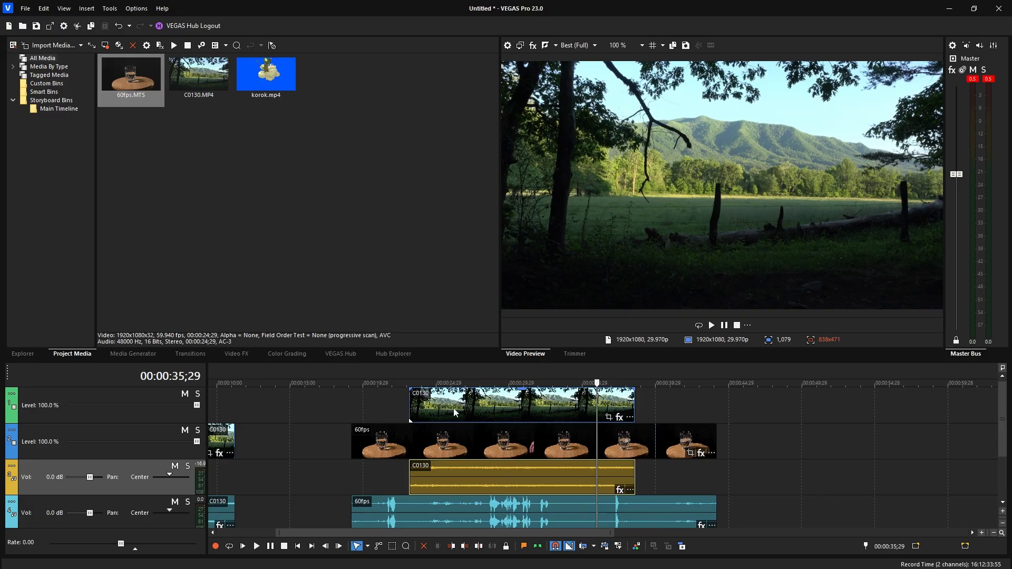
left_click(524, 404)
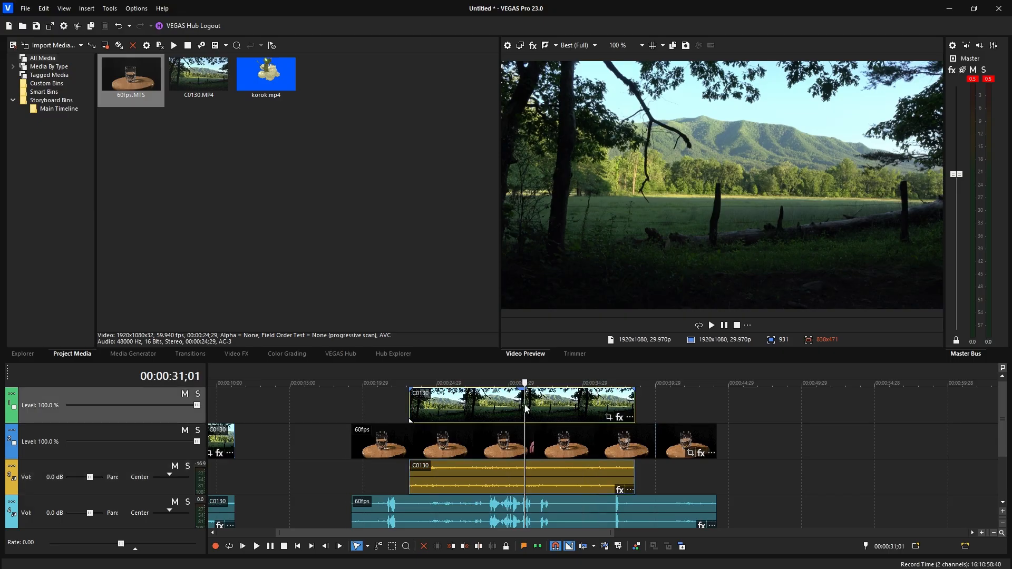
left_click(565, 404)
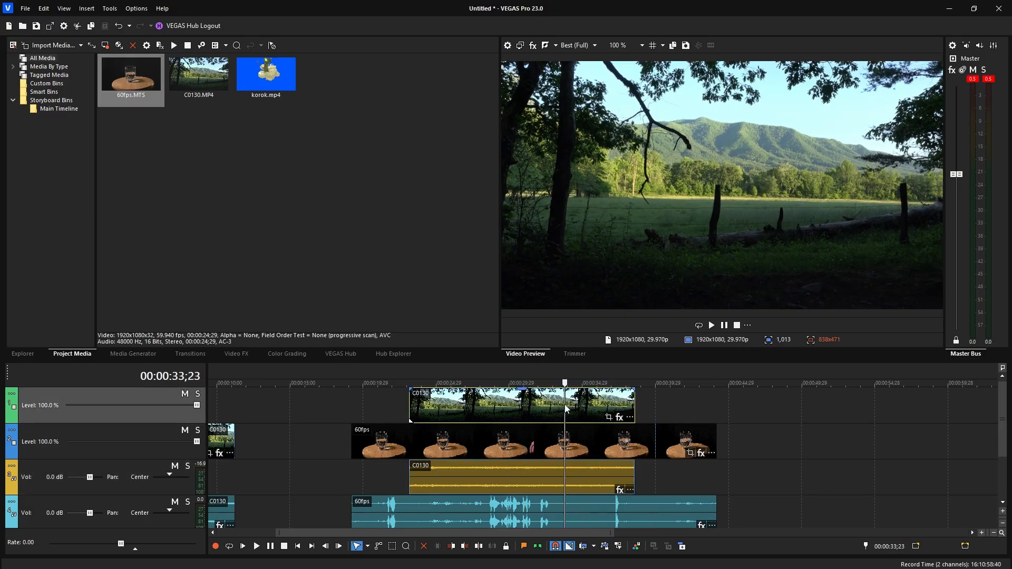
left_click(514, 417)
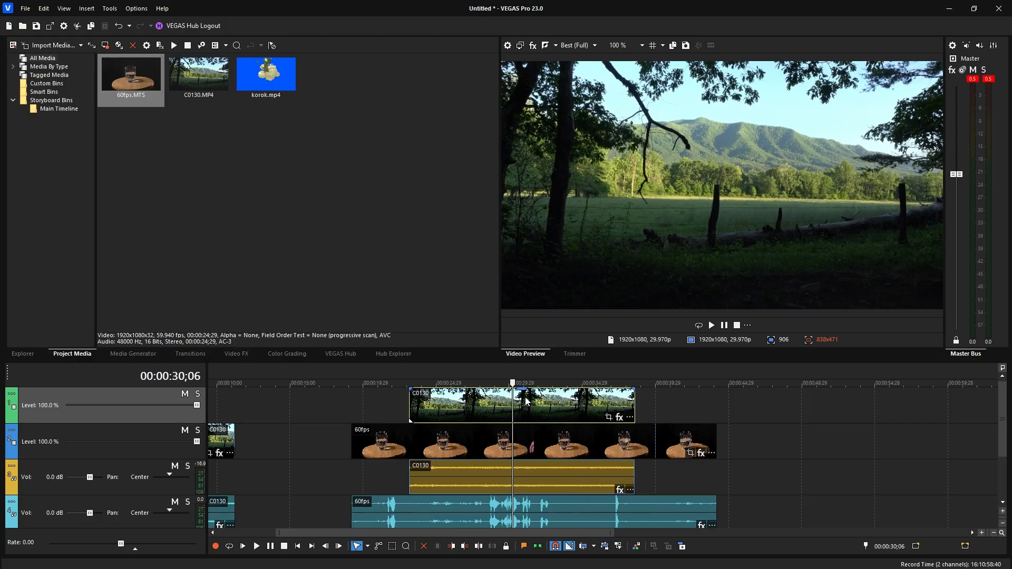
Nudge the upper C0130 clip slightly later, and trim about 2 seconds from its start and 3 seconds from its end.
mouse_move(537, 410)
left_mouse_down()
mouse_move(520, 410)
mouse_move(569, 409)
mouse_move(502, 409)
mouse_move(544, 406)
left_mouse_up()
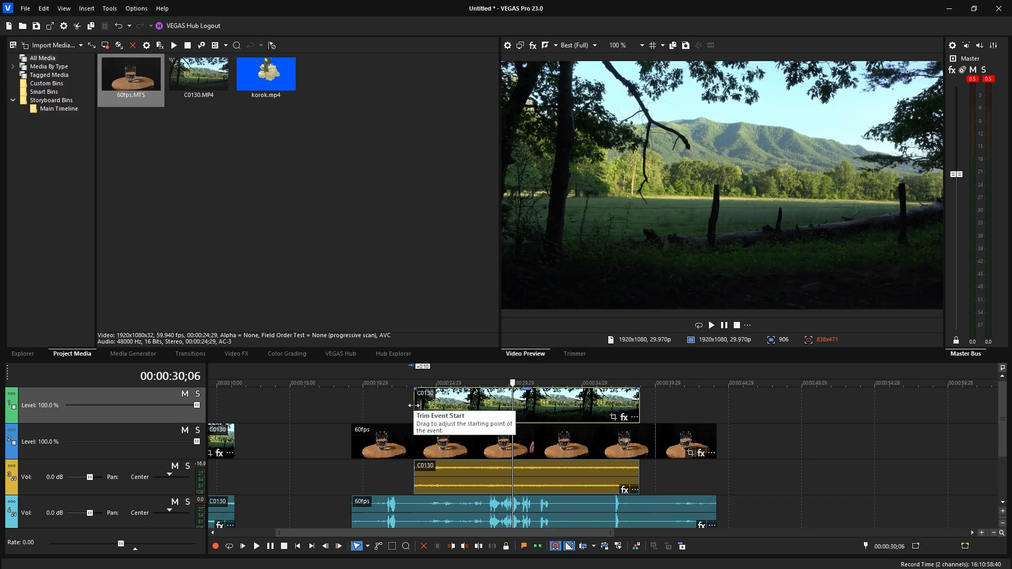
left_click_drag(412, 405, 442, 407)
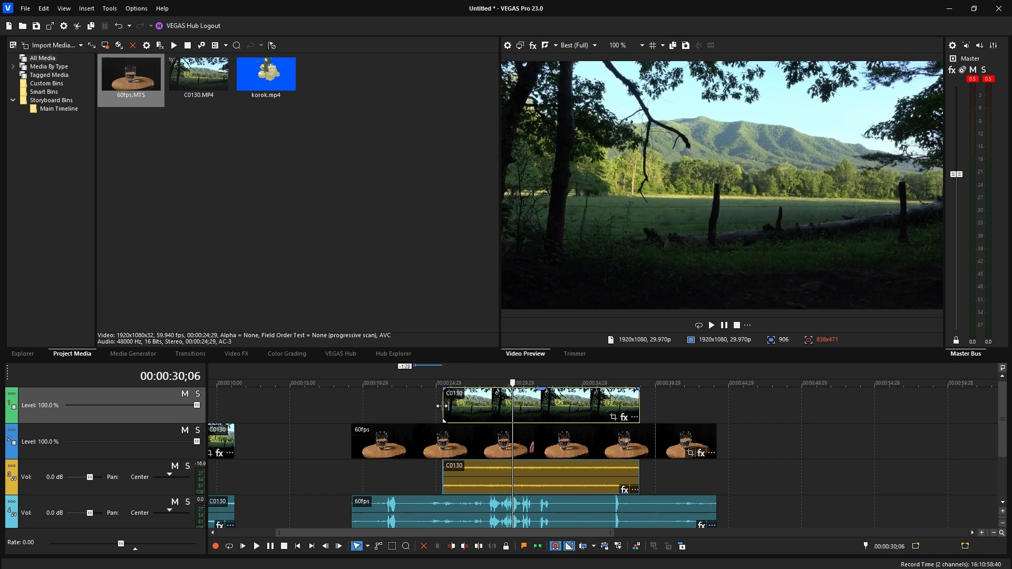
left_click_drag(639, 407, 599, 407)
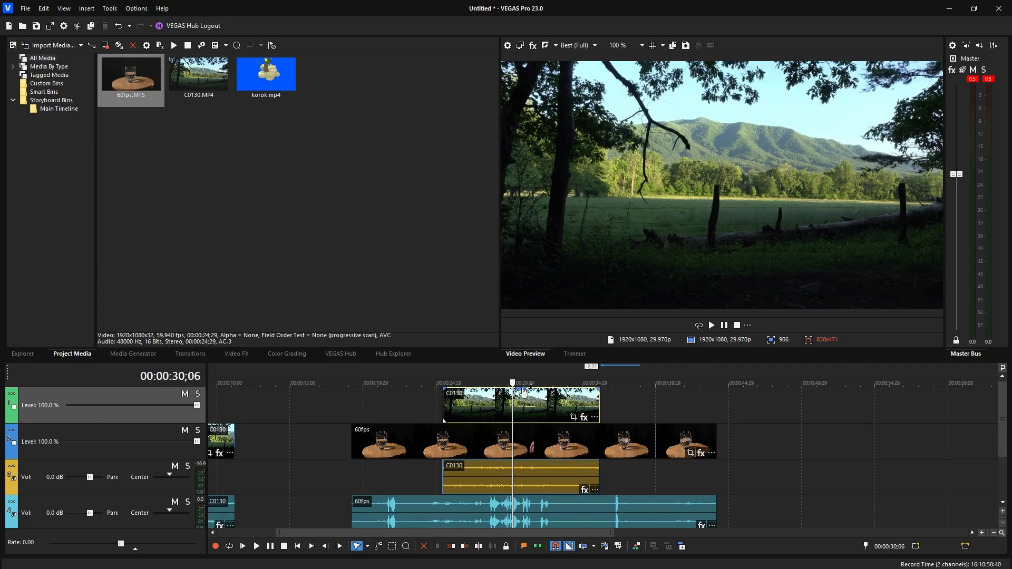
Add a fade-in of about 4 seconds with a slow-starting curve to the upper C0130 clip, and trim about 26 frames from its start.
mouse_move(523, 392)
left_mouse_down()
mouse_move(521, 428)
mouse_move(522, 390)
left_mouse_up()
mouse_move(442, 389)
left_mouse_down()
mouse_move(454, 401)
mouse_move(496, 403)
mouse_move(479, 402)
left_mouse_up()
right_click(478, 402)
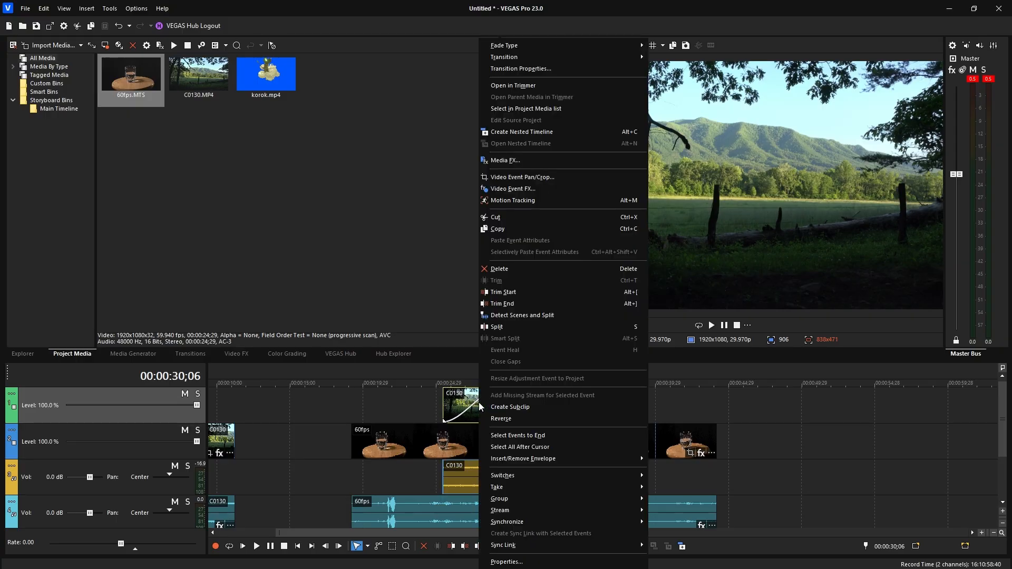
mouse_move(556, 49)
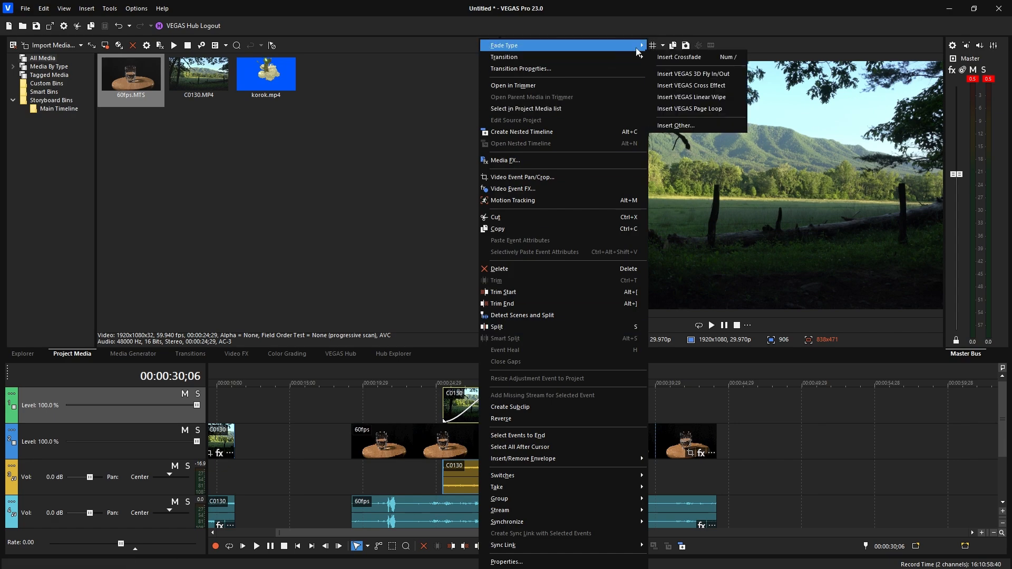
mouse_move(641, 47)
left_click(661, 79)
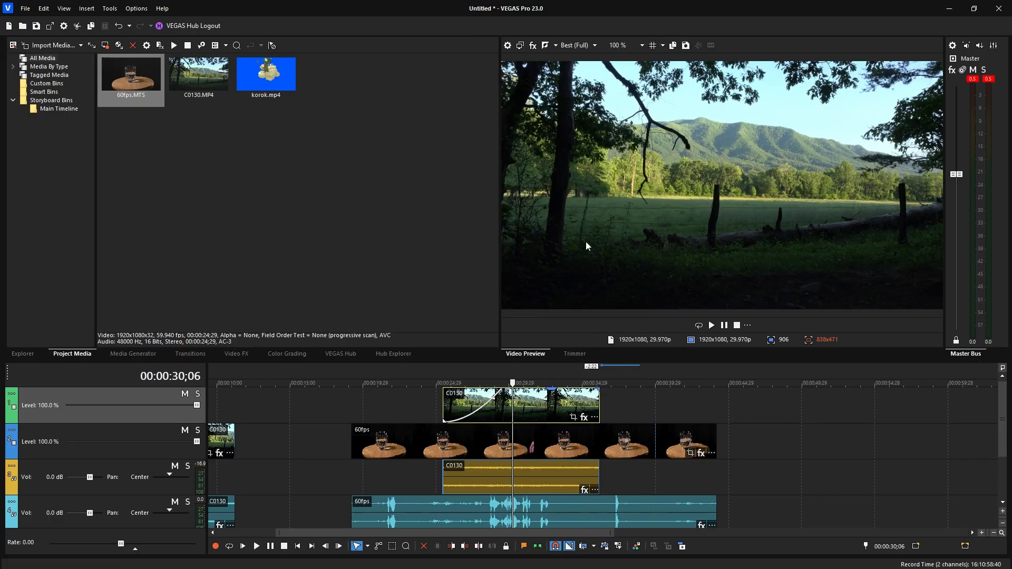
left_click_drag(446, 414, 456, 413)
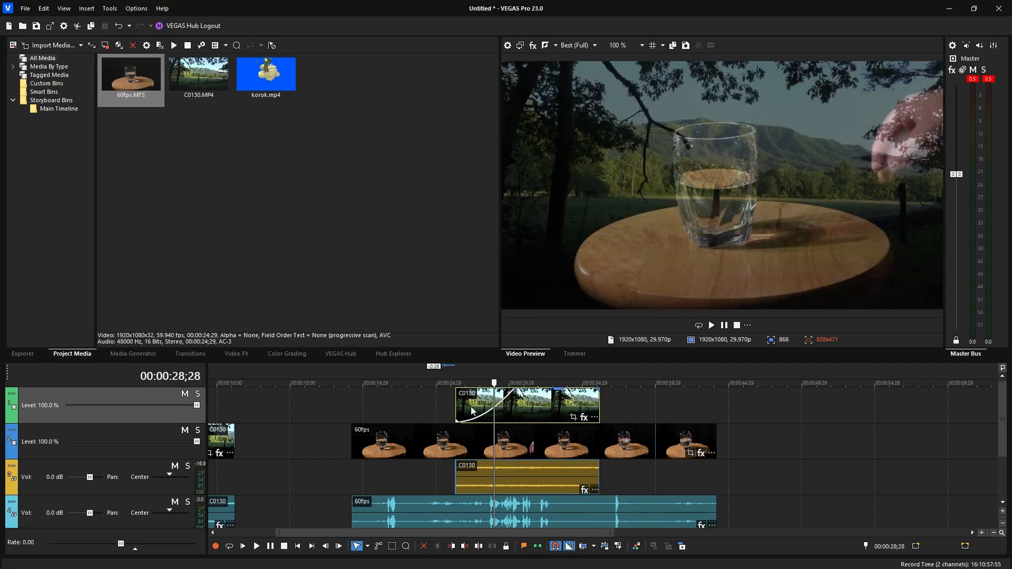
Preview the upper C0130 clip's fade-in by playing from about 27 to 32 seconds, and scrub through it to examine the blend with 60fps.
left_click(470, 406)
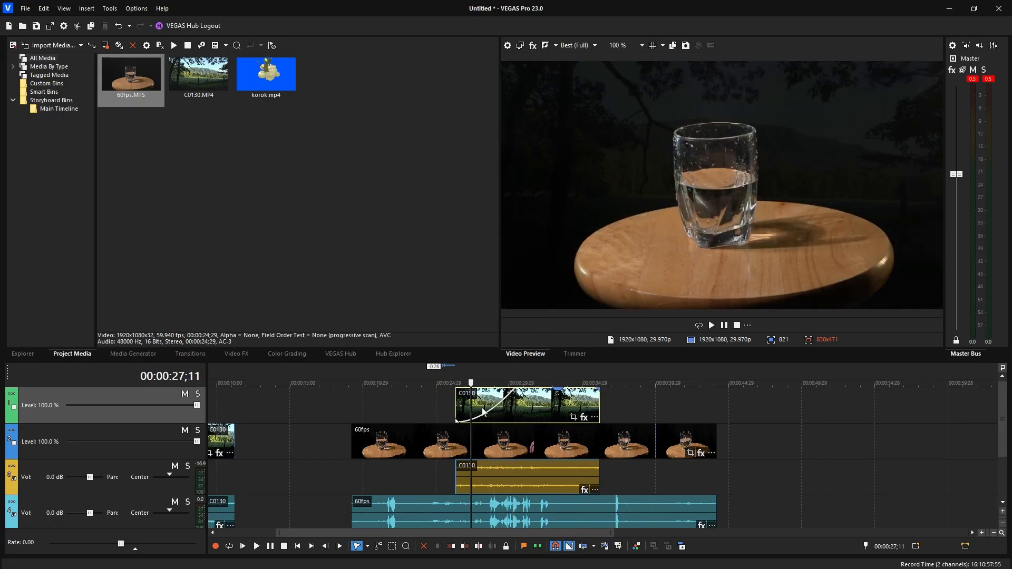
left_click(712, 325)
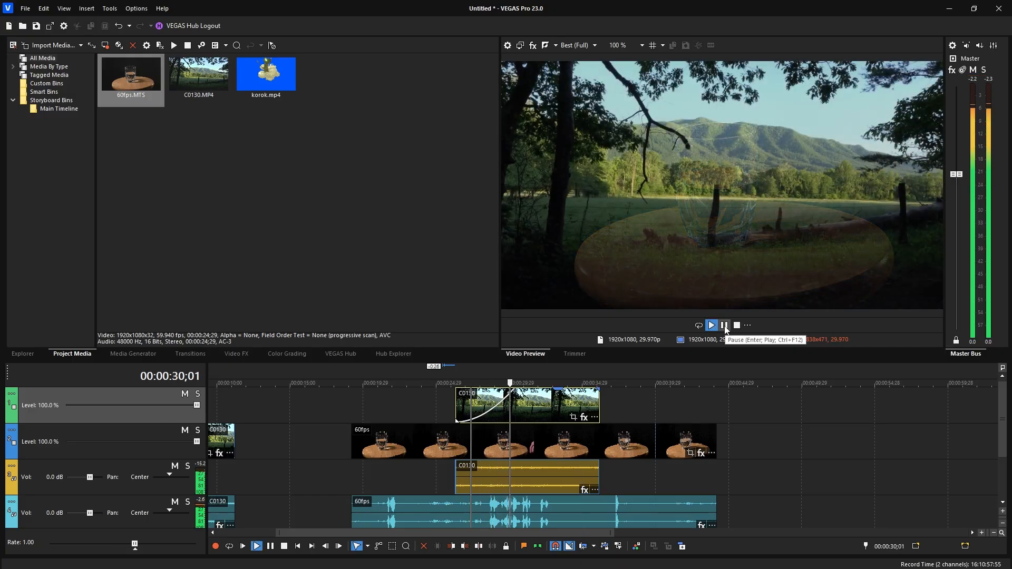
left_click(725, 327)
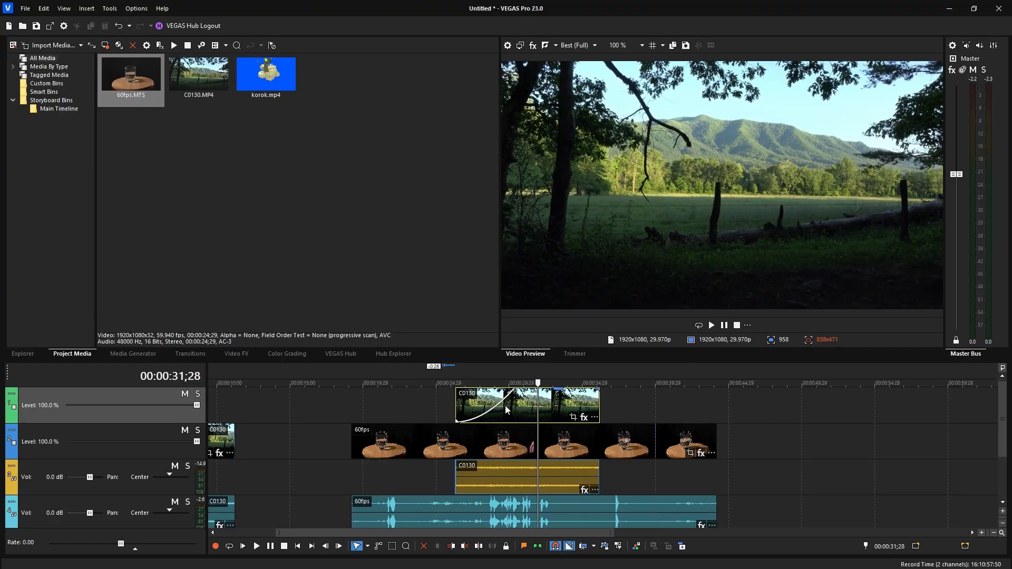
left_click(494, 413)
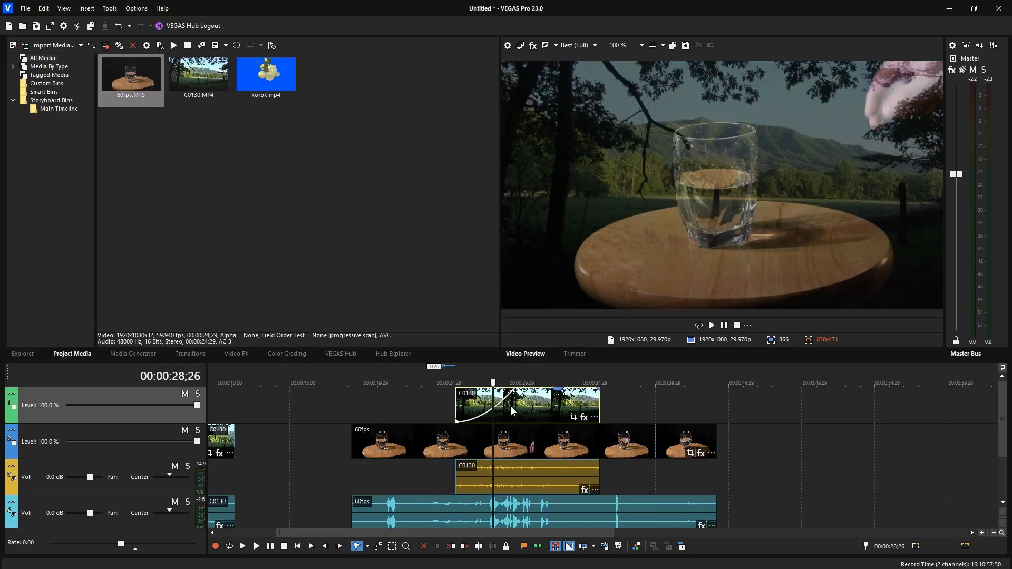
scroll(538, 425, "up", 3)
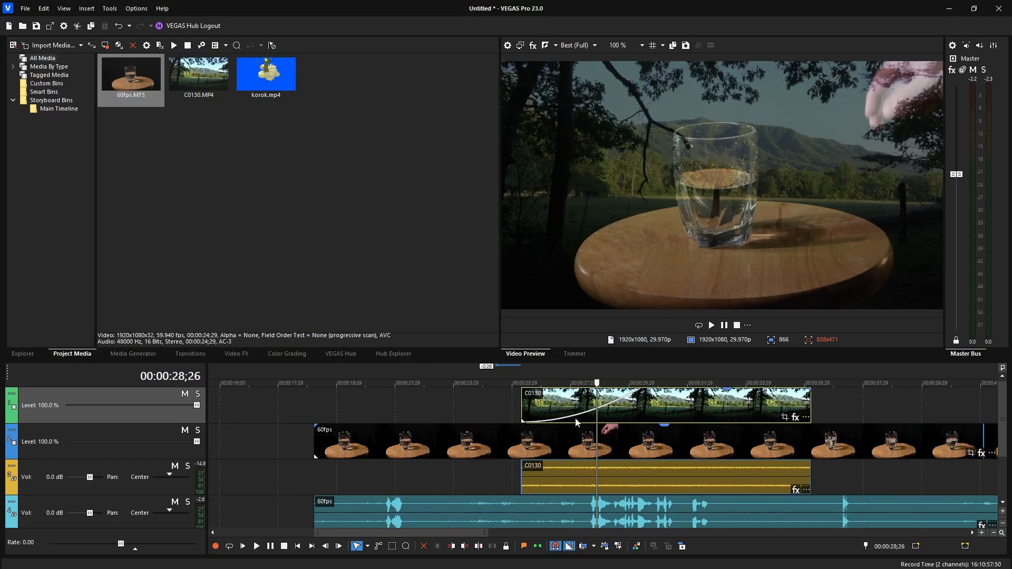
left_click_drag(598, 384, 670, 383)
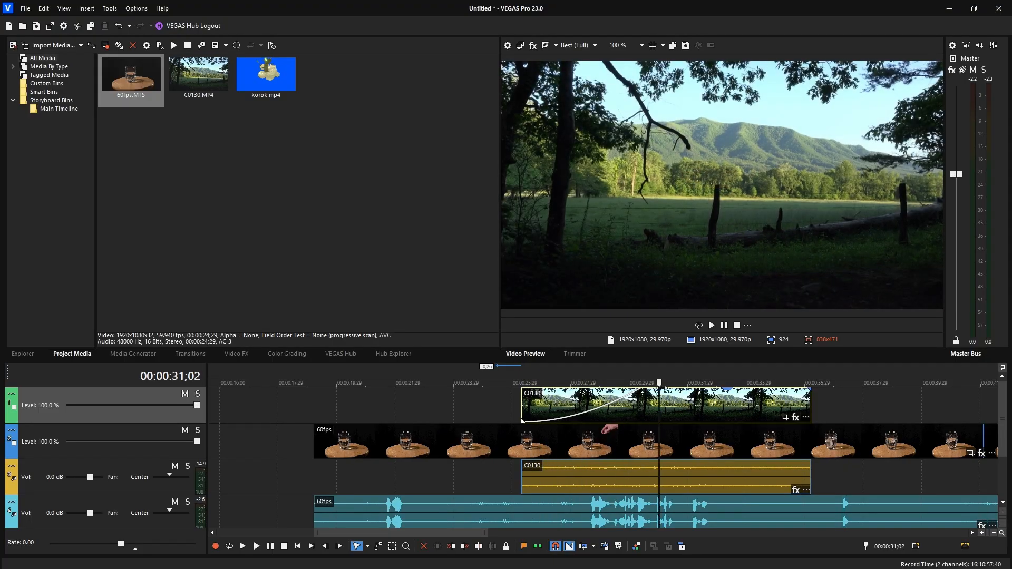
Add a fade-in of about 2.5 seconds to the start of the 60fps video clip and play it back from the clip's start.
scroll(418, 444, "down", 4)
left_click_drag(422, 427, 467, 440)
left_click(426, 446)
left_click(713, 326)
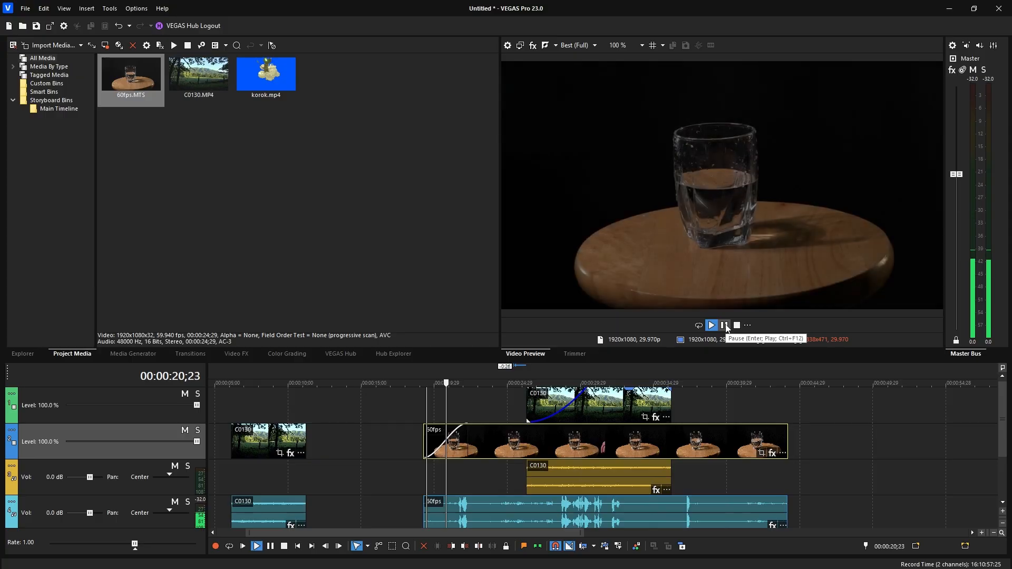
left_click(725, 326)
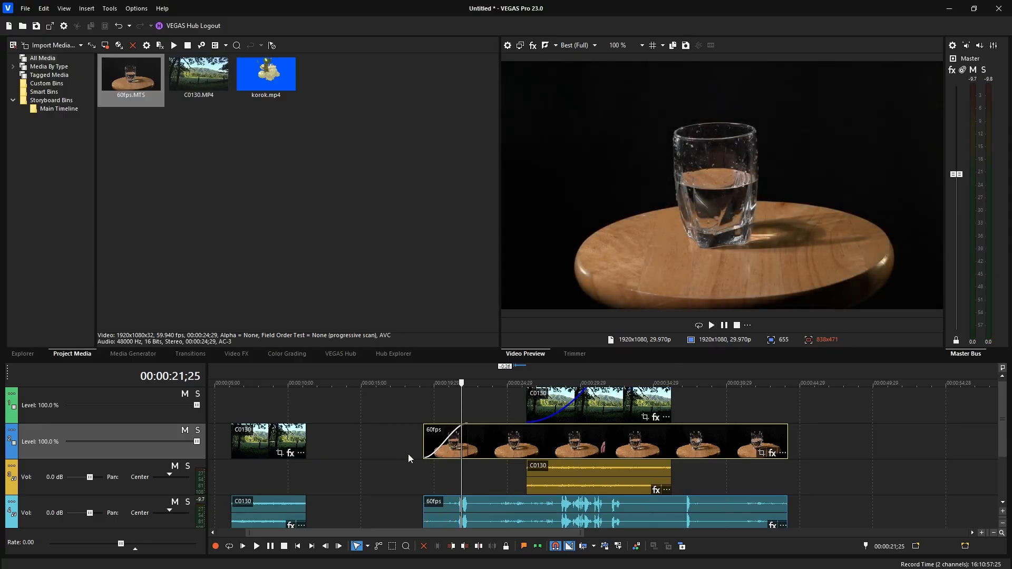
Mute the audio and video tracks holding the 60fps clip, and play the timeline from about 22 to 30 seconds.
left_click(175, 503)
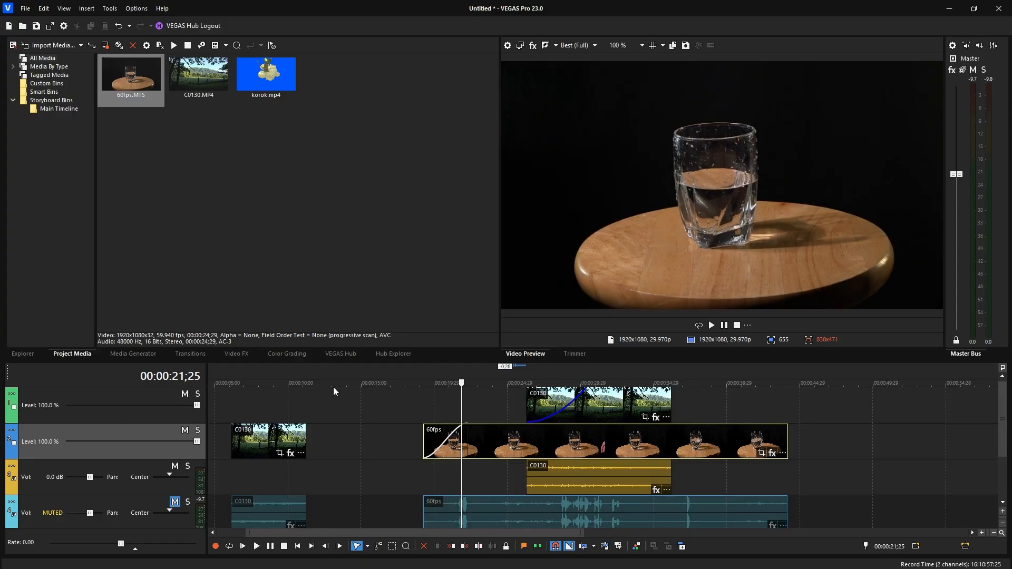
left_click(185, 431)
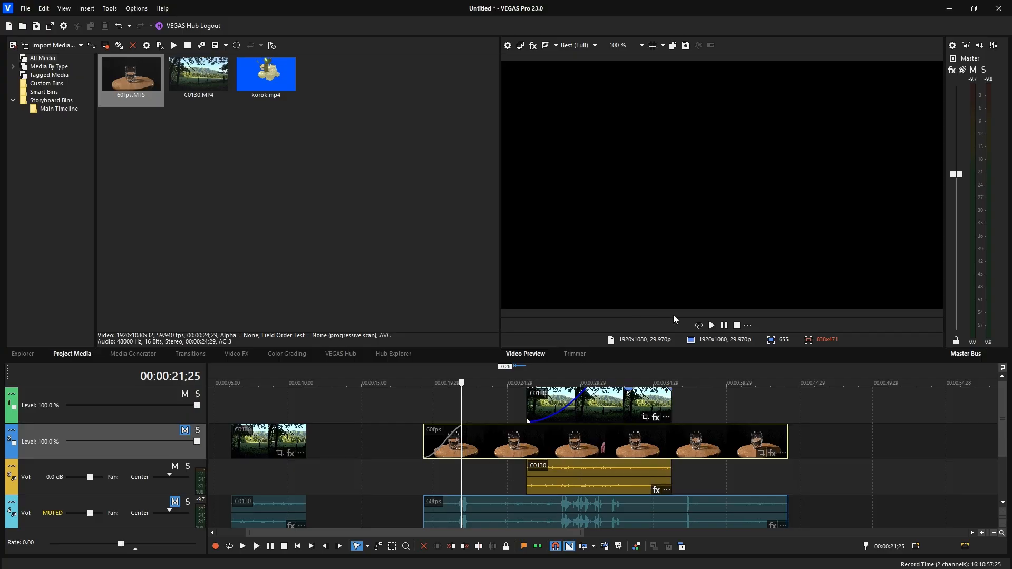
left_click(712, 325)
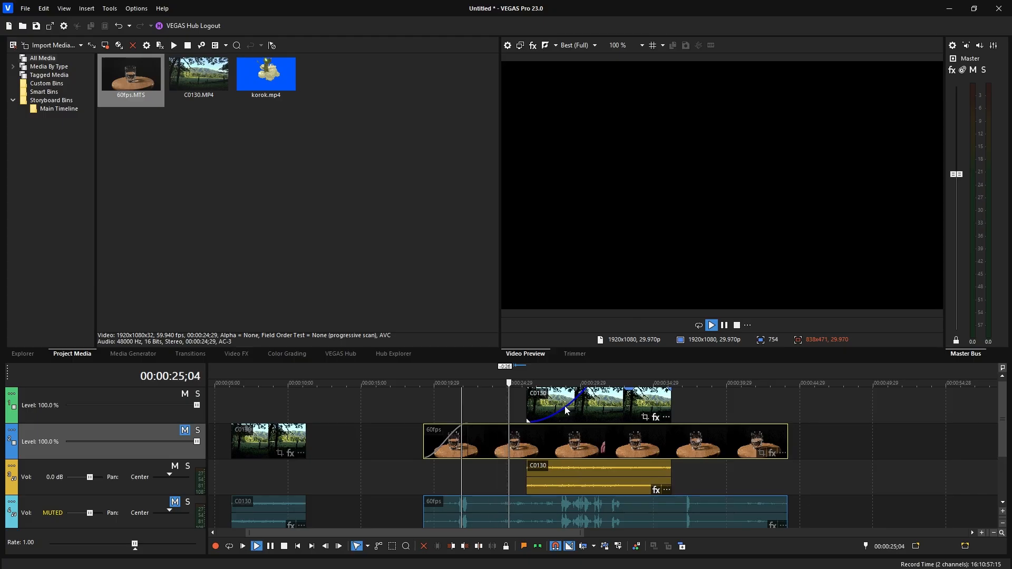
left_click(725, 325)
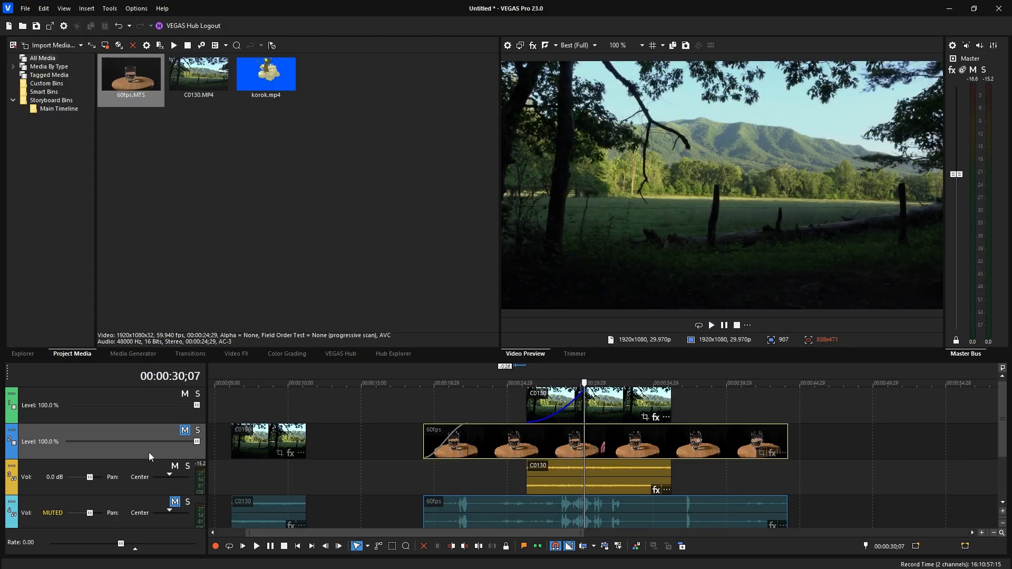